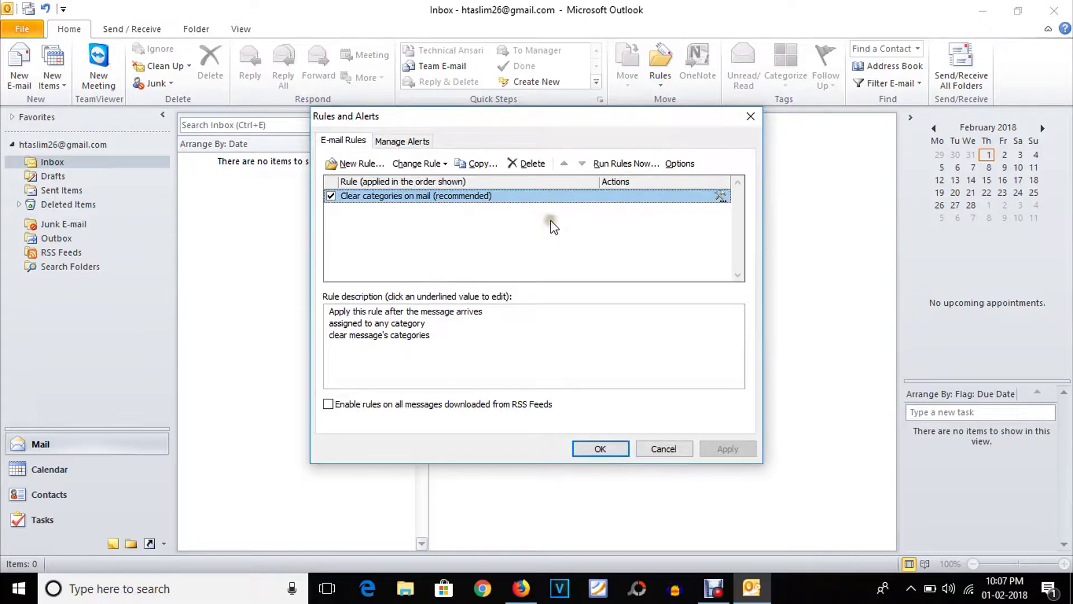
- From the Rules and Alerts window, start a new rule in the Rules Wizard
drag(523, 116, 521, 112)
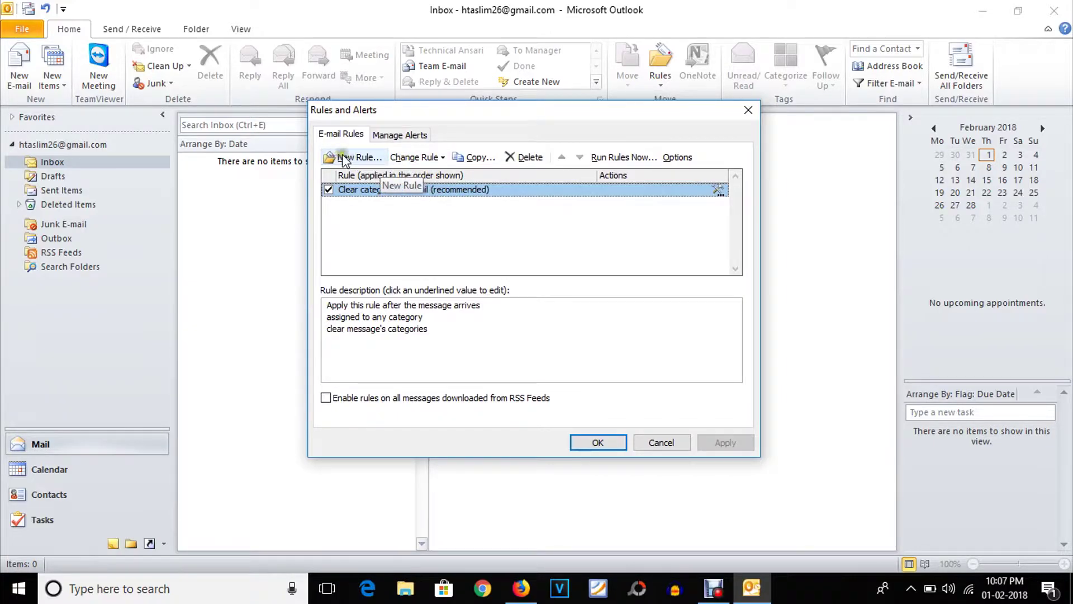
click(353, 158)
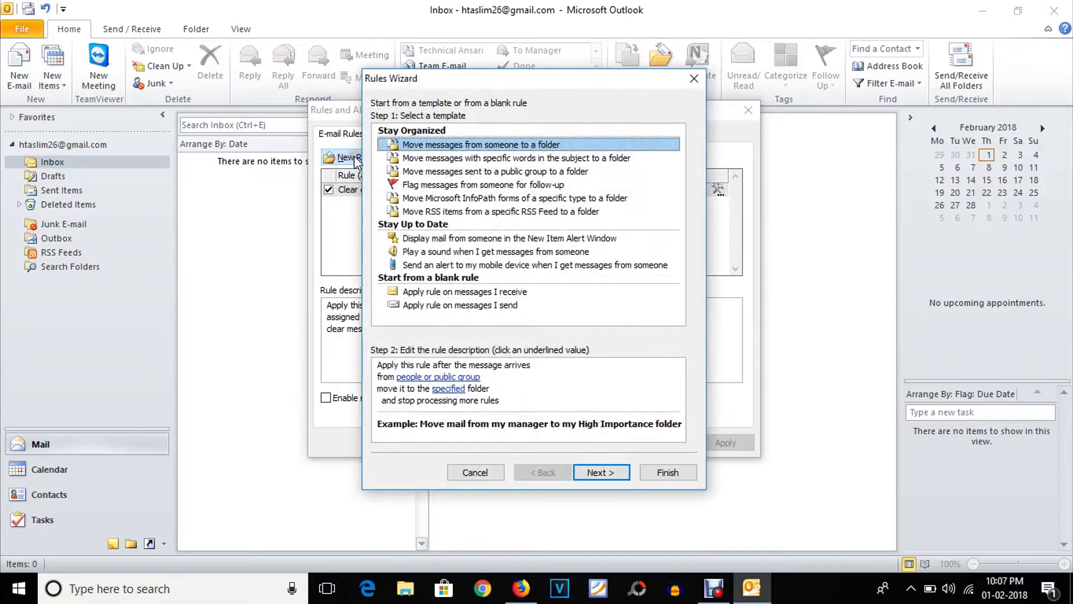
- Start a blank rule for received messages with the condition 'where my name is in the To or Cc box'
click(434, 292)
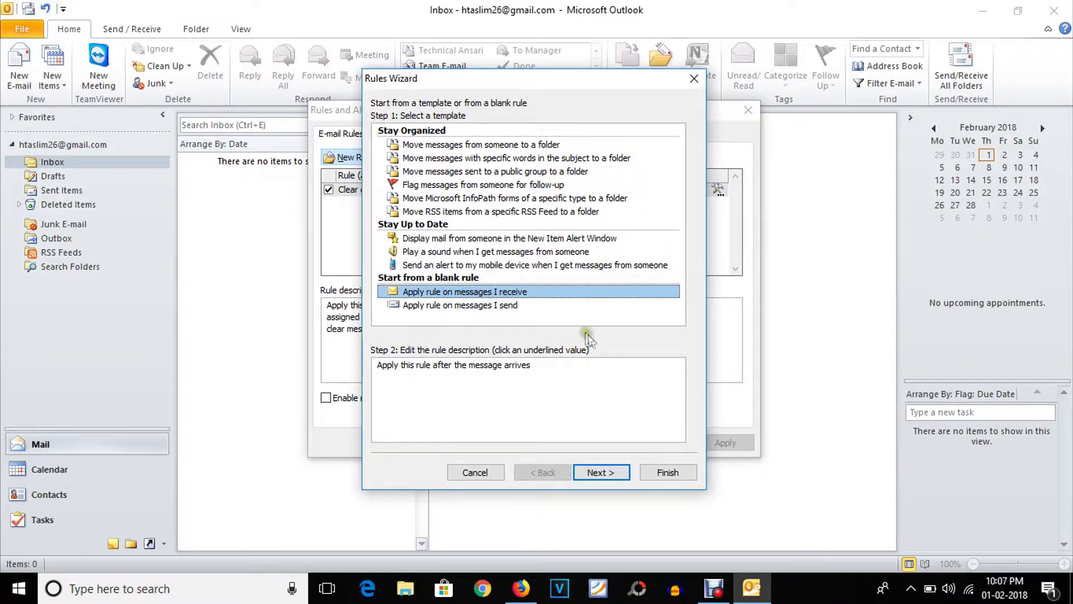
click(607, 474)
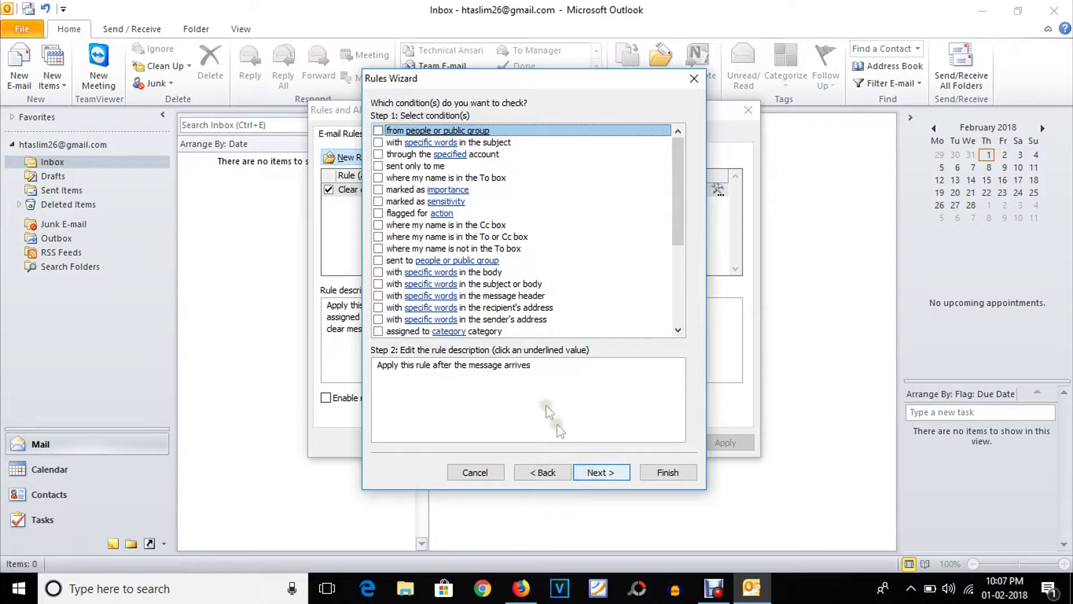
click(379, 237)
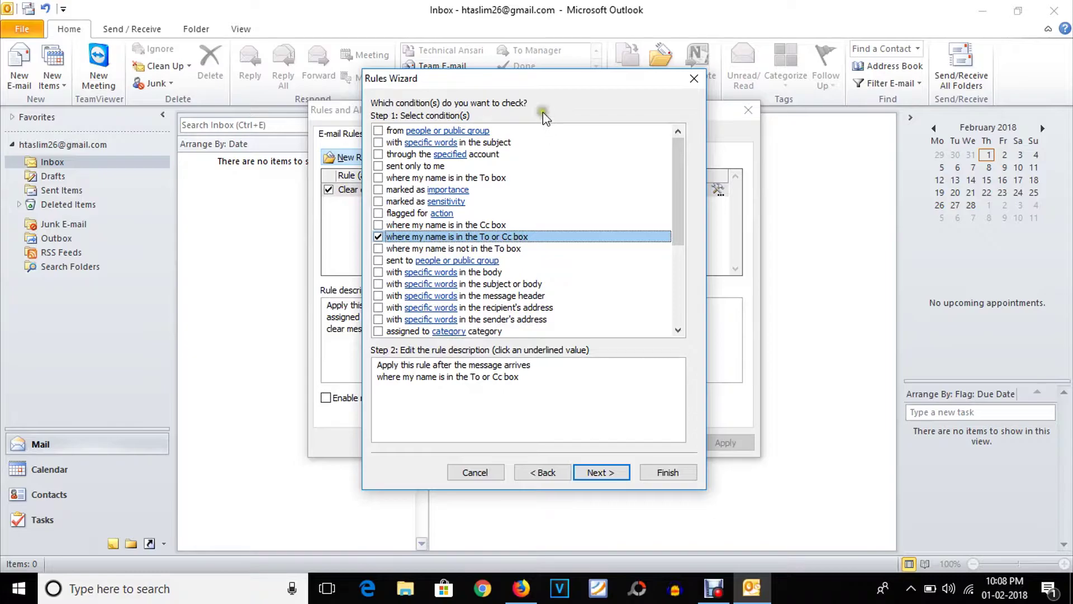
drag(514, 85, 527, 73)
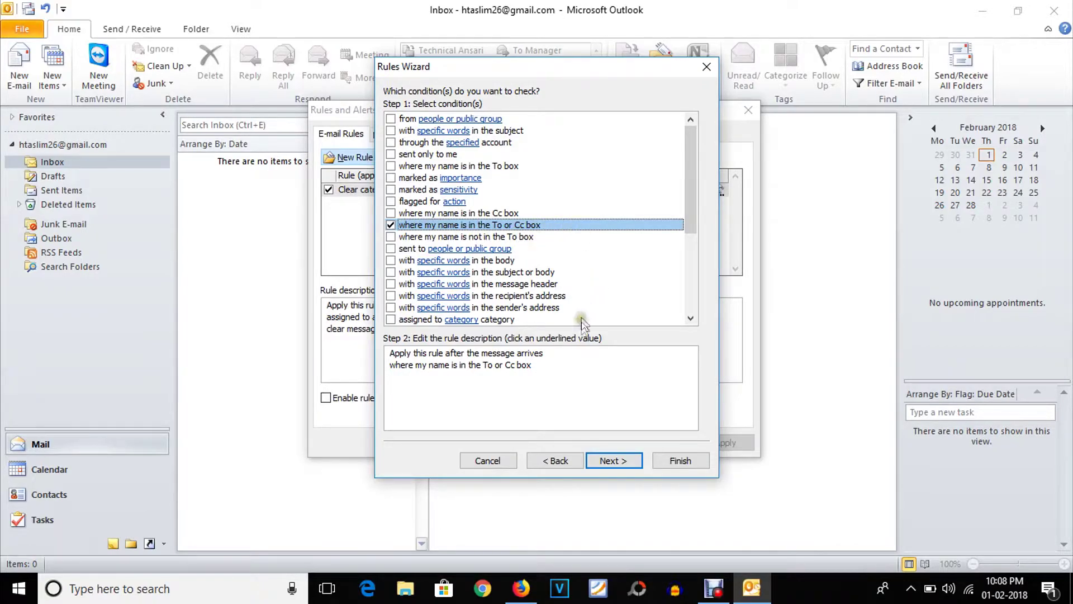
- Add the 'forward it to people or public group' action to the rule
click(613, 460)
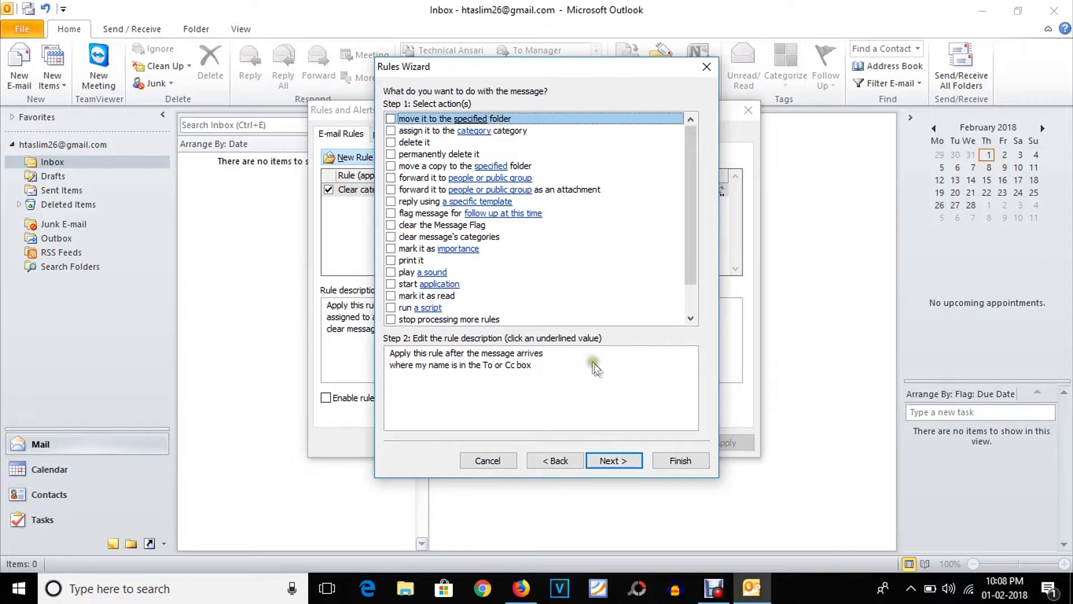
click(390, 177)
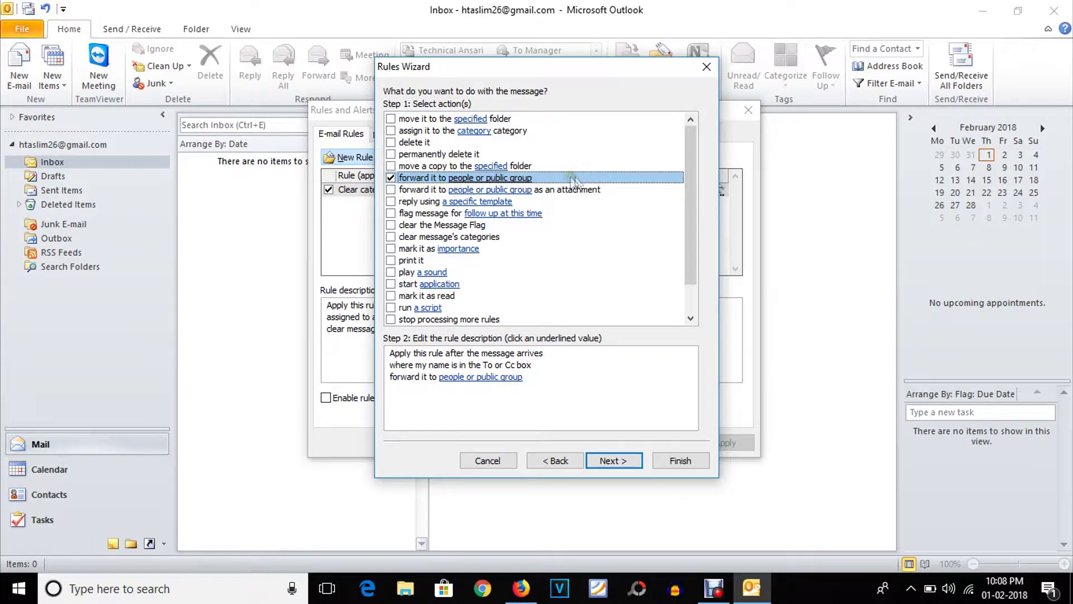
click(472, 377)
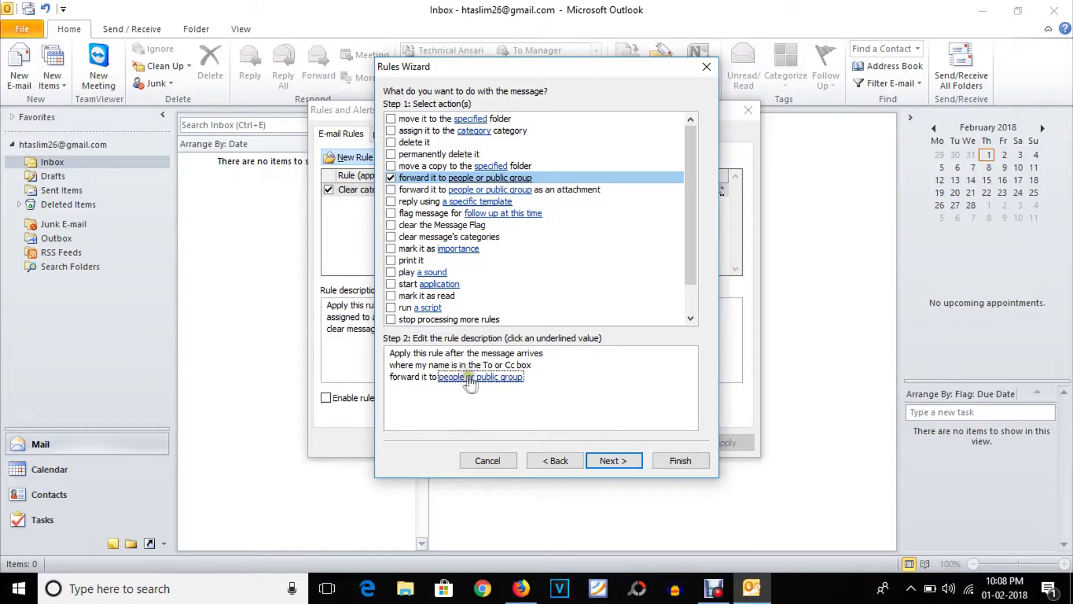
- Enter the other Gmail address as the forwarding recipient and confirm it
click(498, 378)
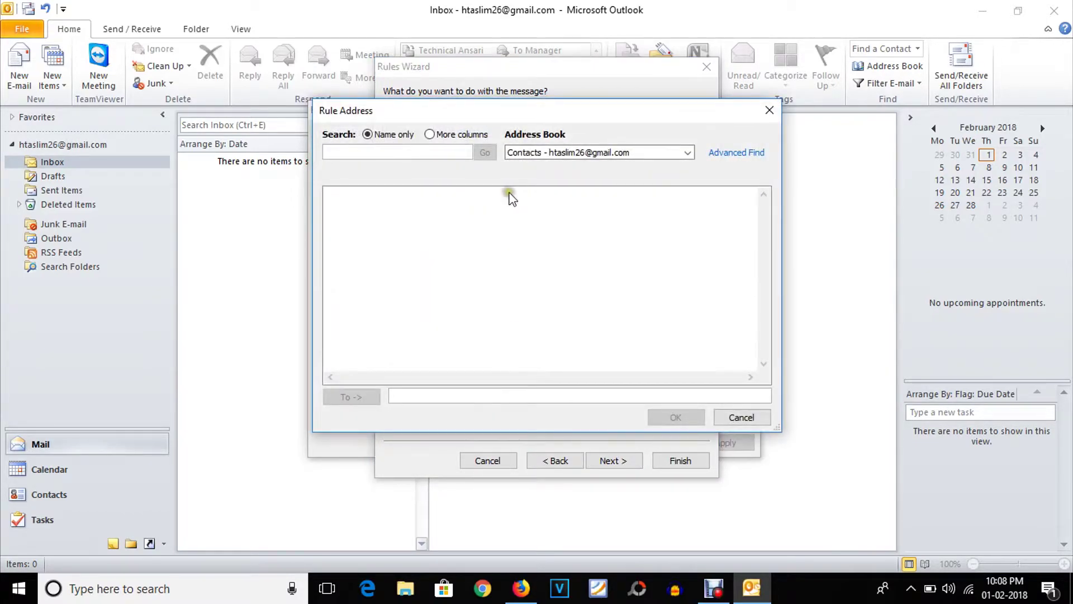
click(687, 152)
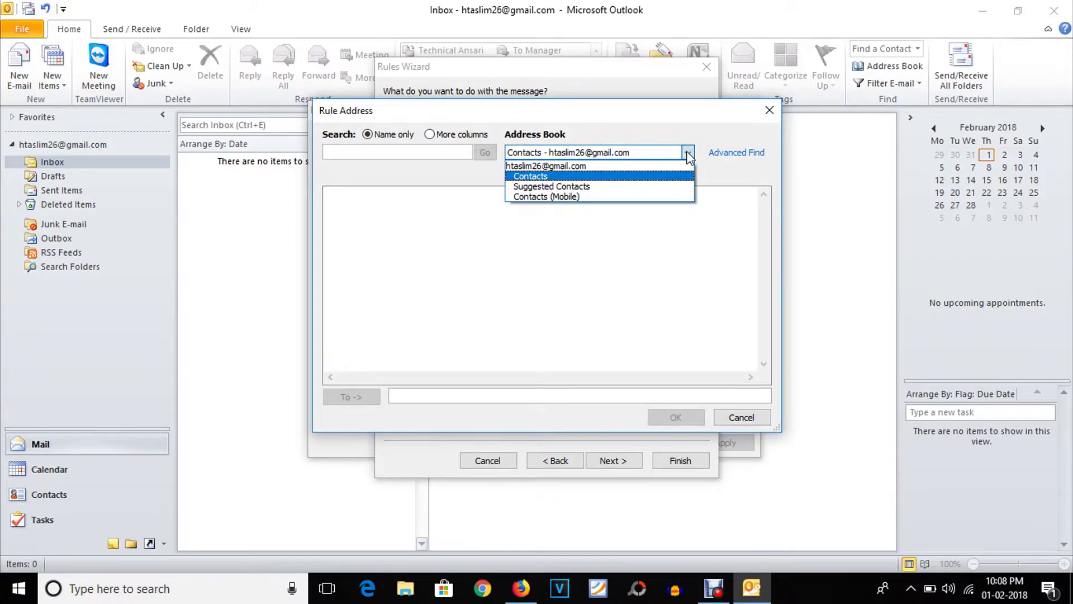
click(687, 154)
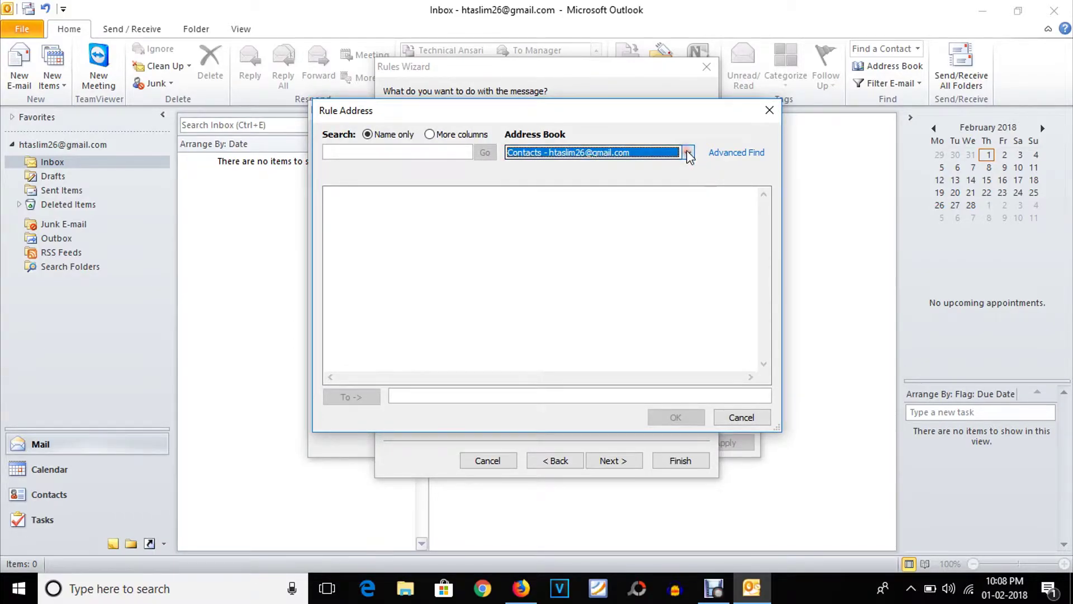
click(433, 397)
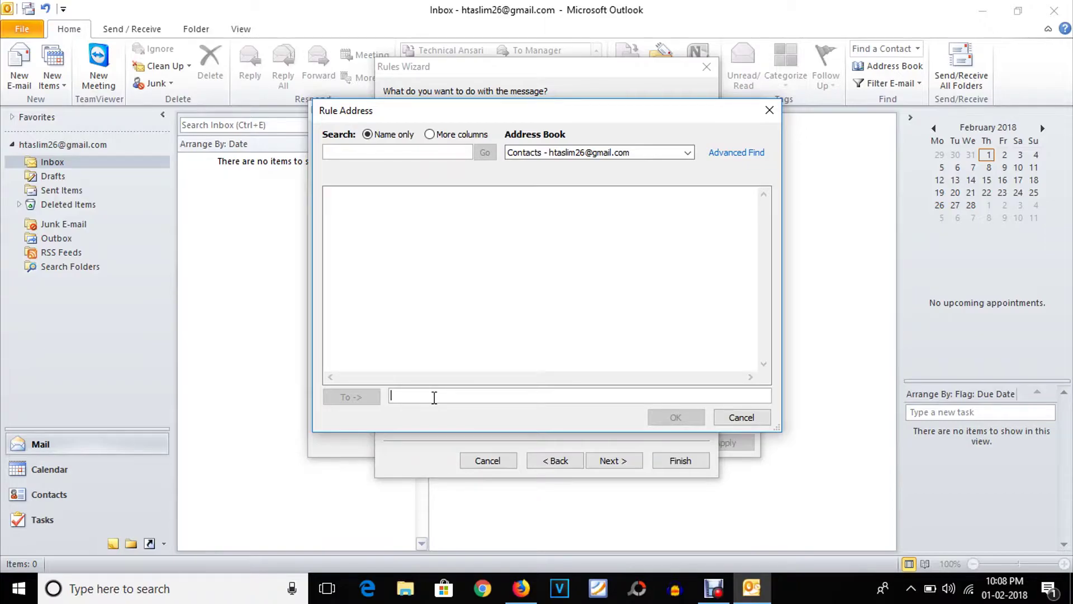
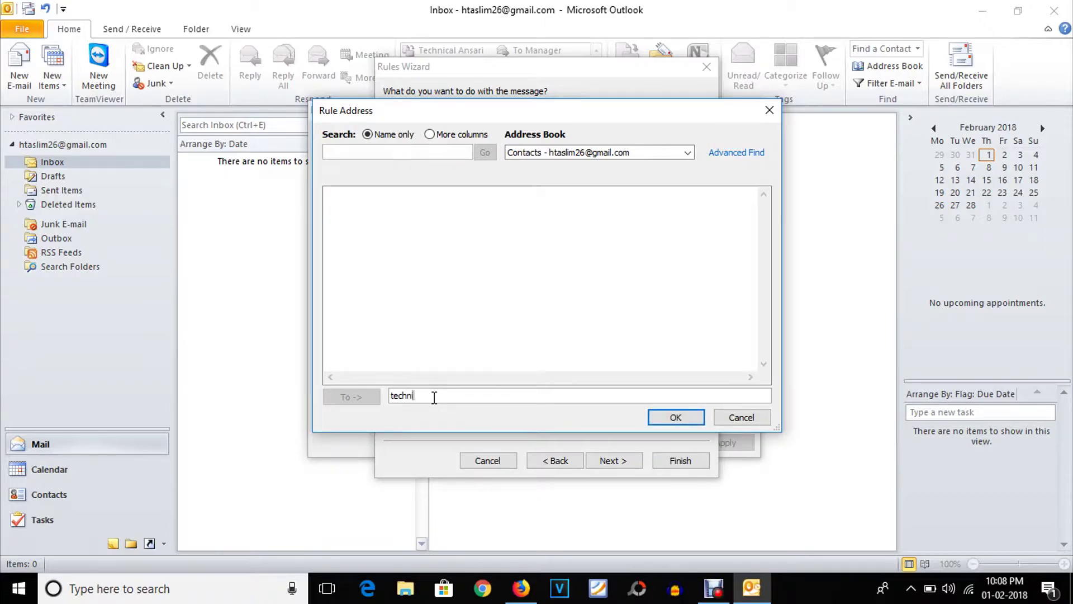
click(678, 417)
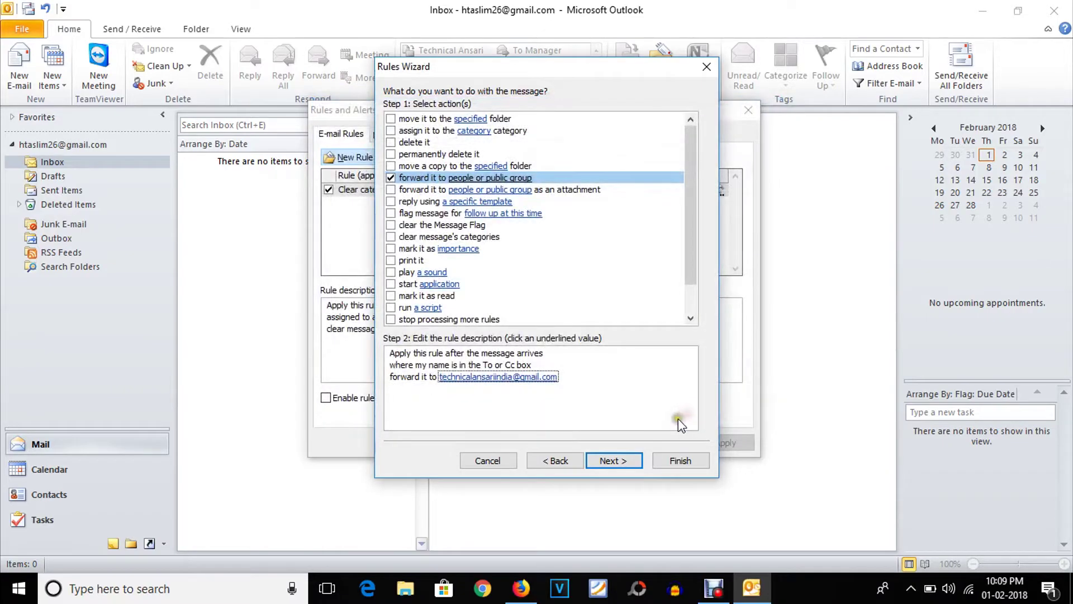
click(622, 463)
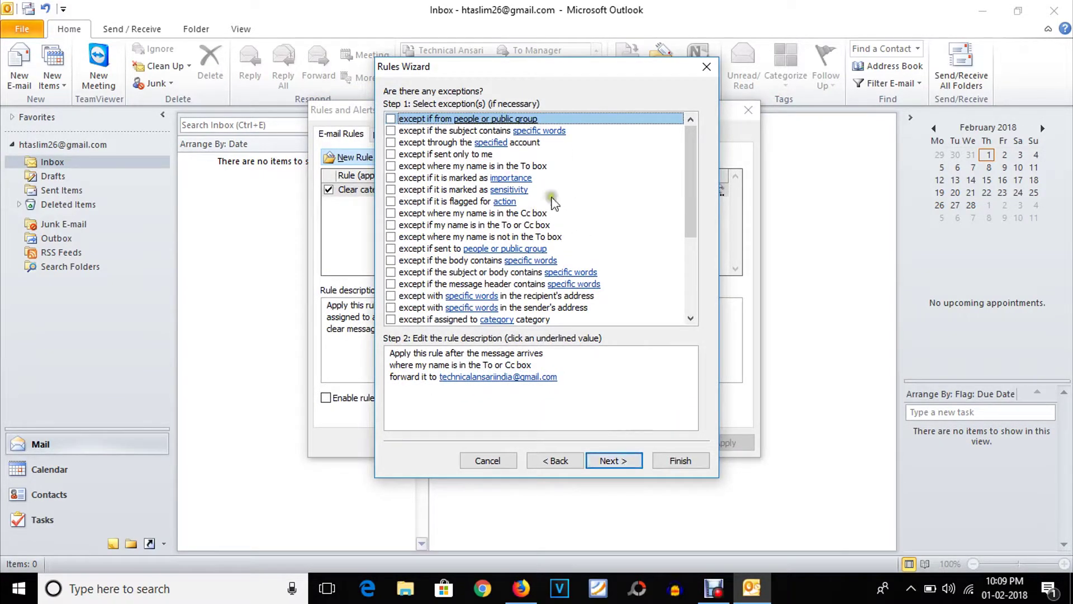
- Skip exceptions, name the rule 'Forwarder' with it turned on, and finish the wizard
click(609, 461)
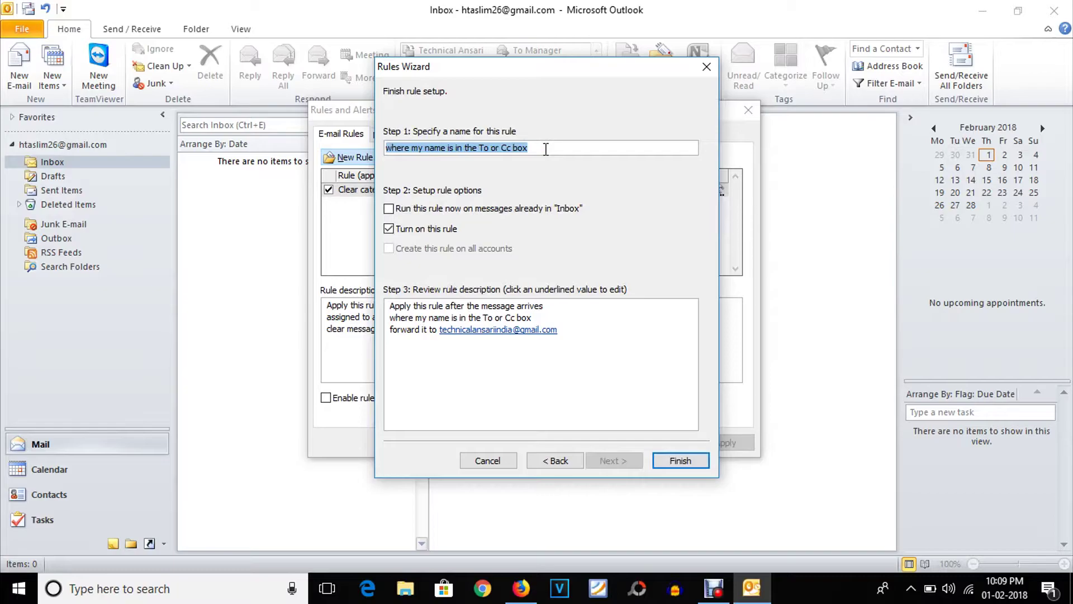
text(For)
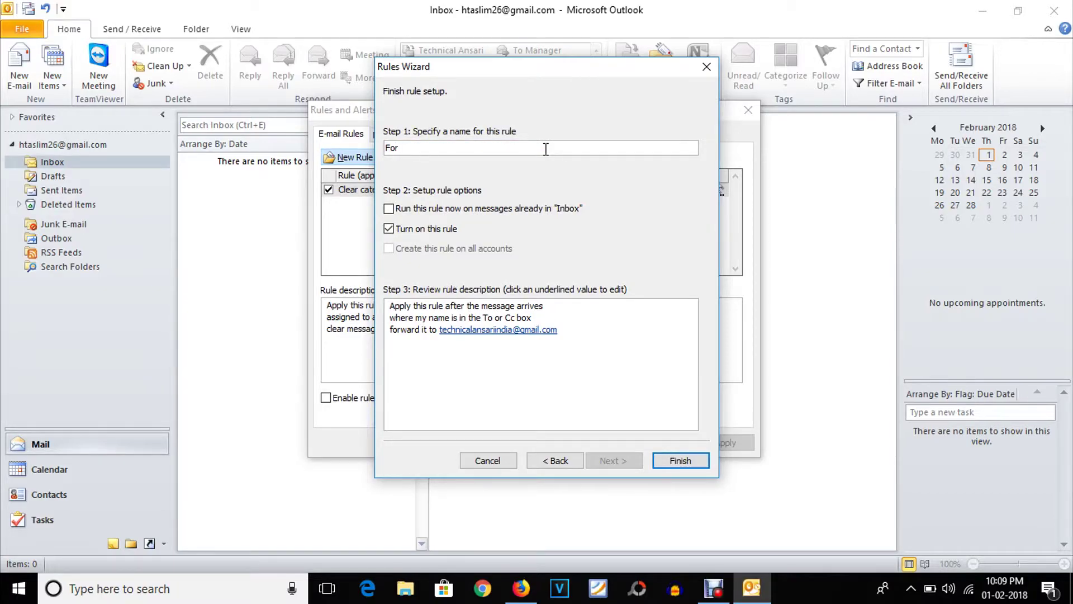
text(warder)
click(689, 461)
- Apply and save the Forwarder rule, verify it in Manage Rules & Alerts, then switch to Gmail
click(734, 445)
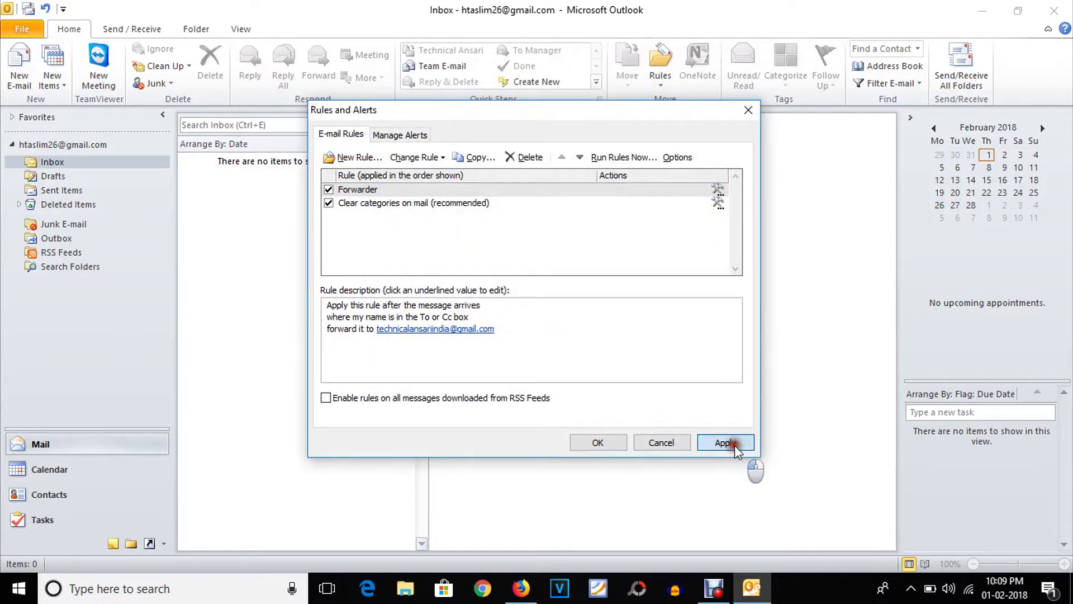
click(617, 441)
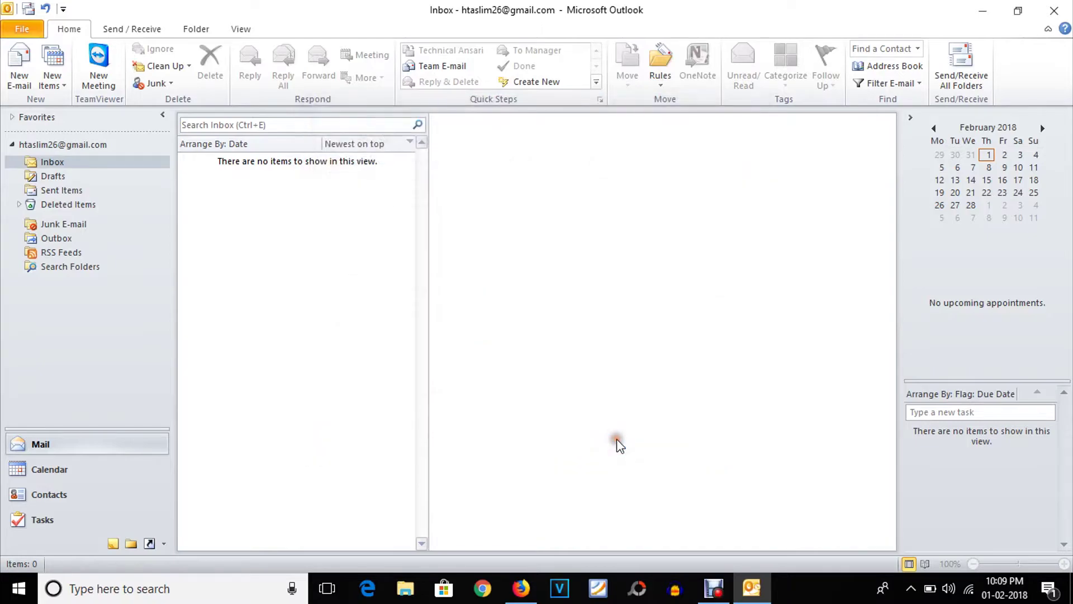
click(658, 66)
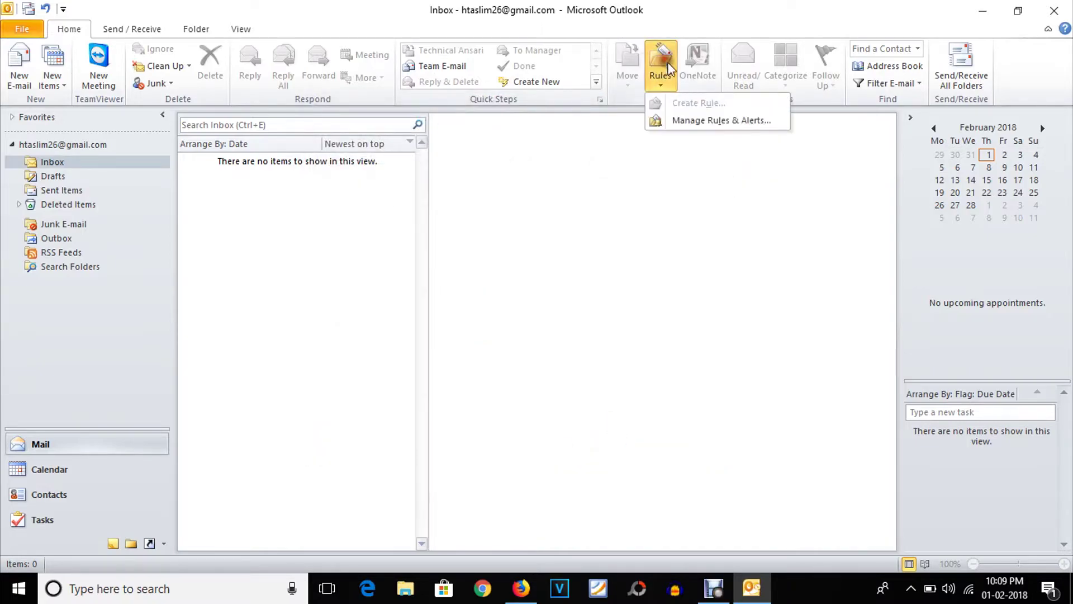
click(691, 119)
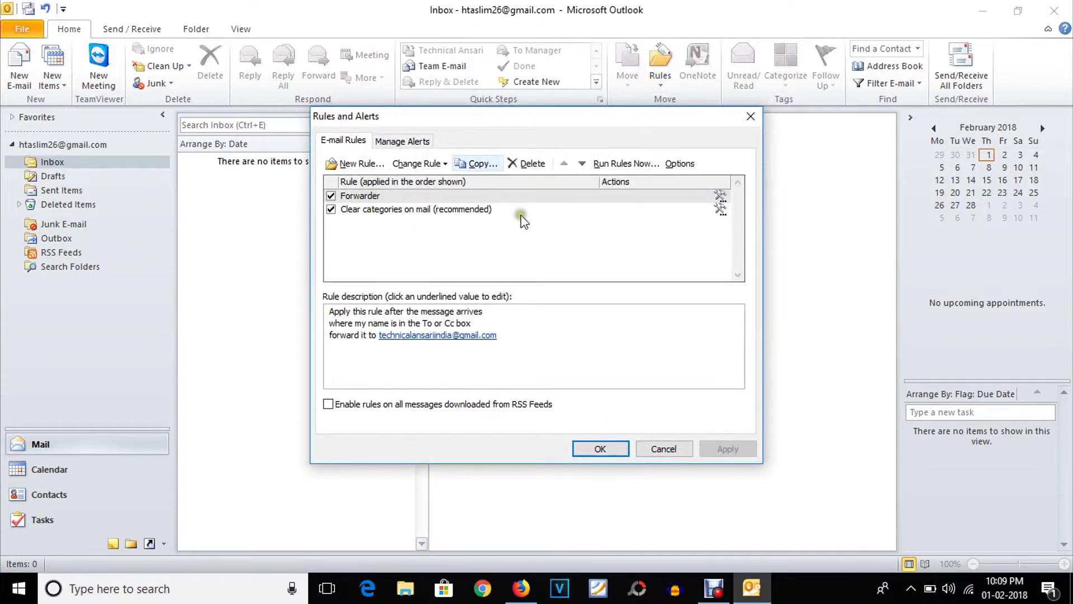
click(749, 116)
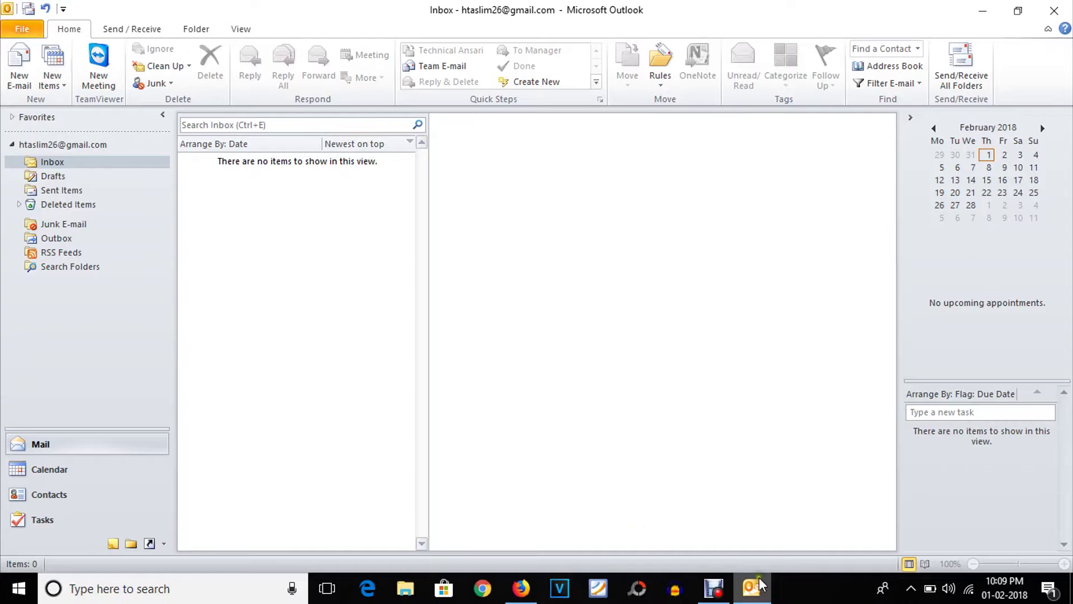
click(521, 588)
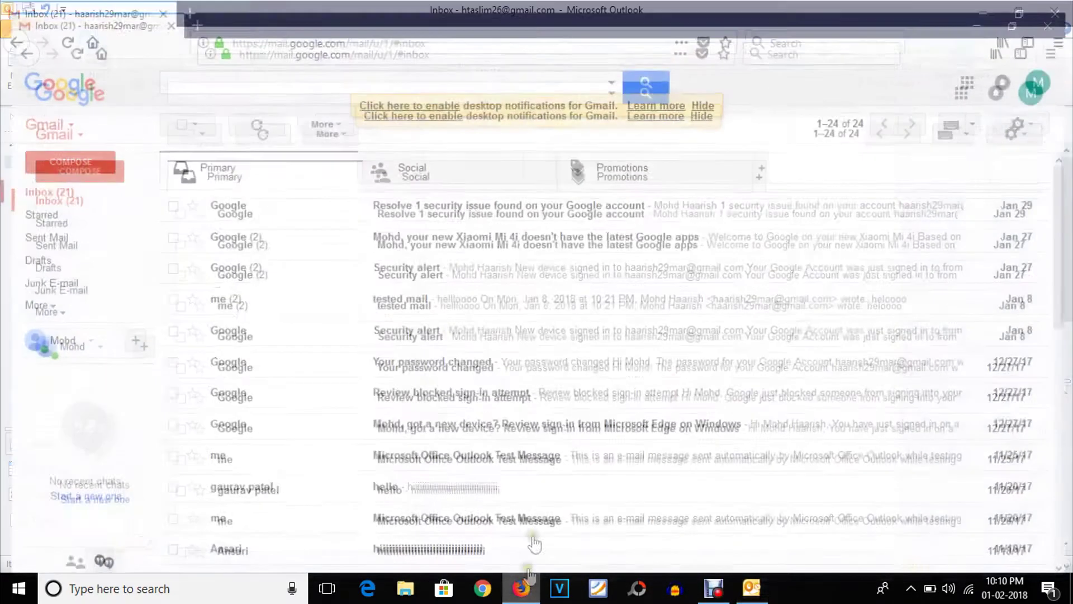
- Send a Gmail message to the Outlook account with subject 'tested' and body 'hellooo'
click(90, 161)
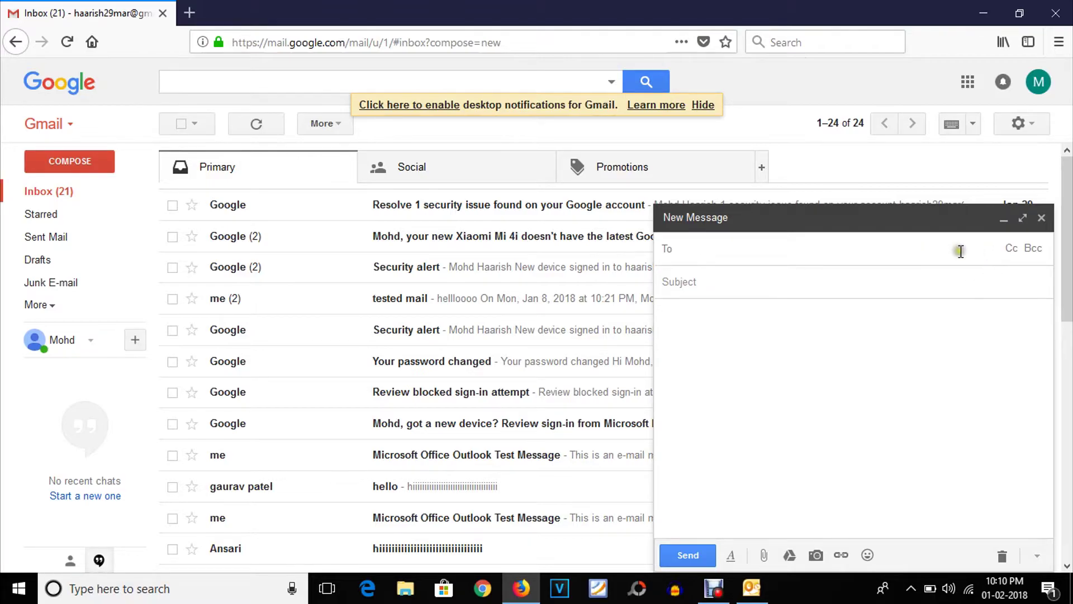
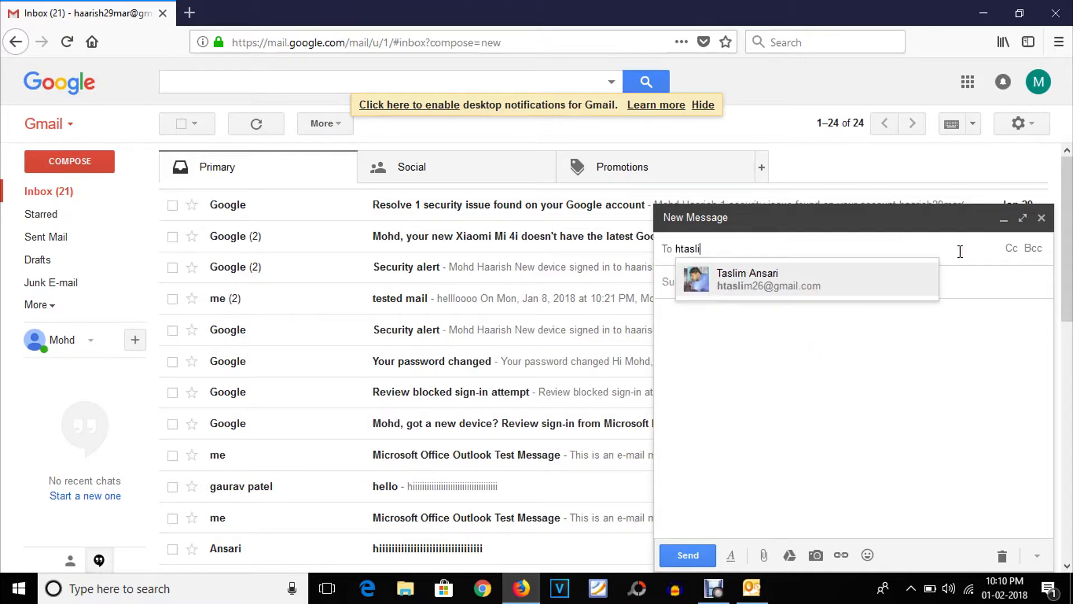
key(Return)
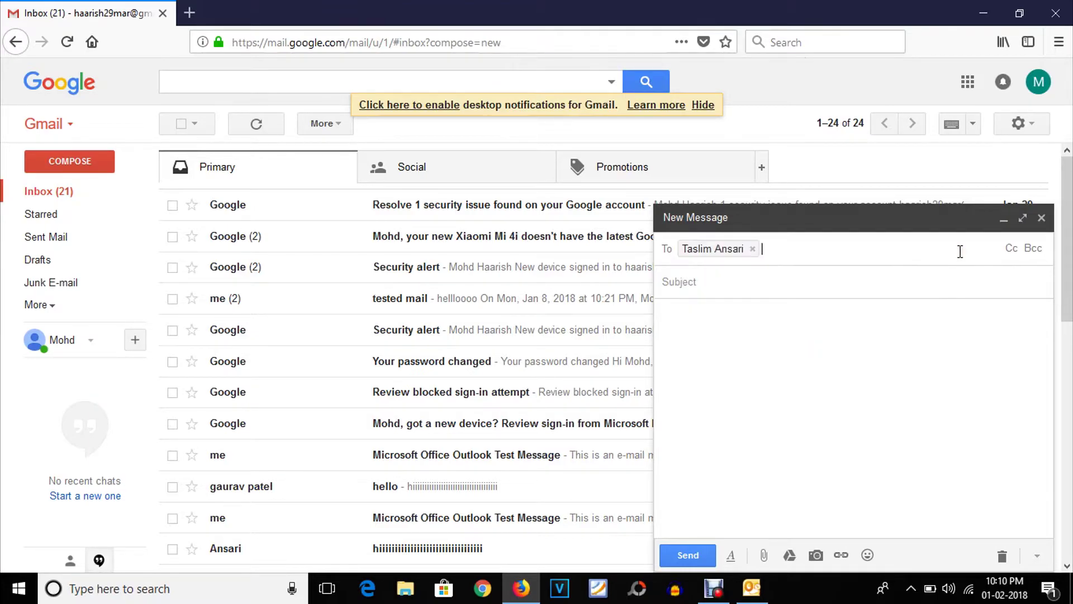
text(tested)
key(Tab)
text(hellooo)
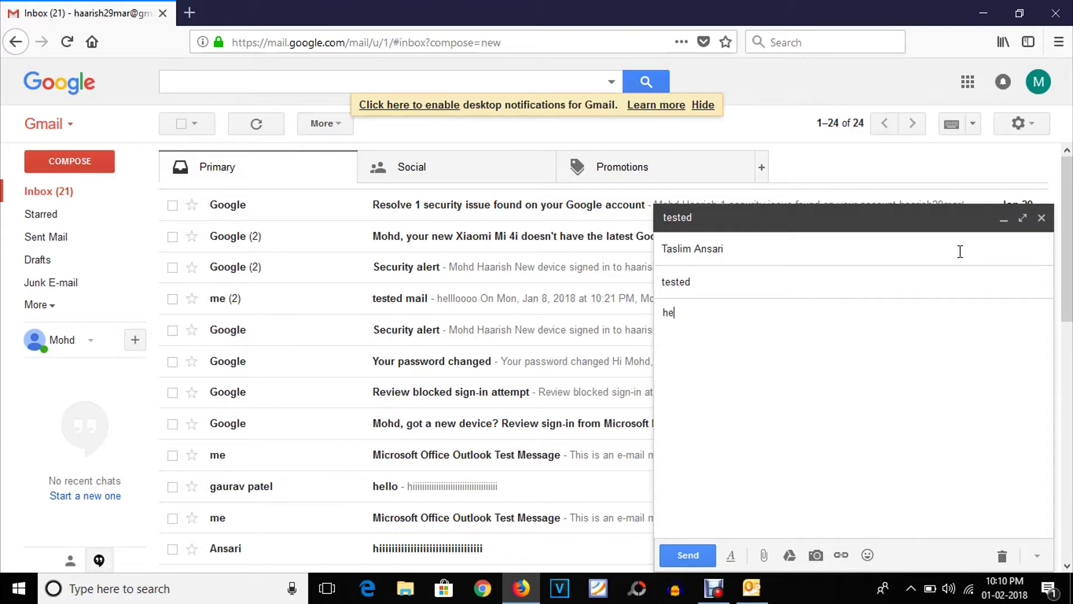
click(688, 554)
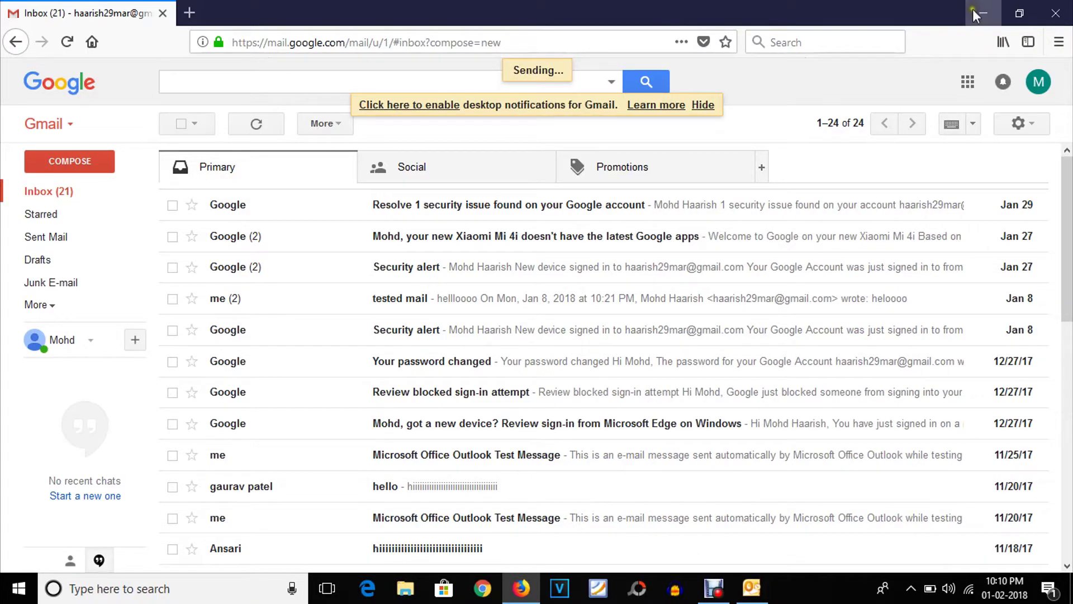
click(983, 13)
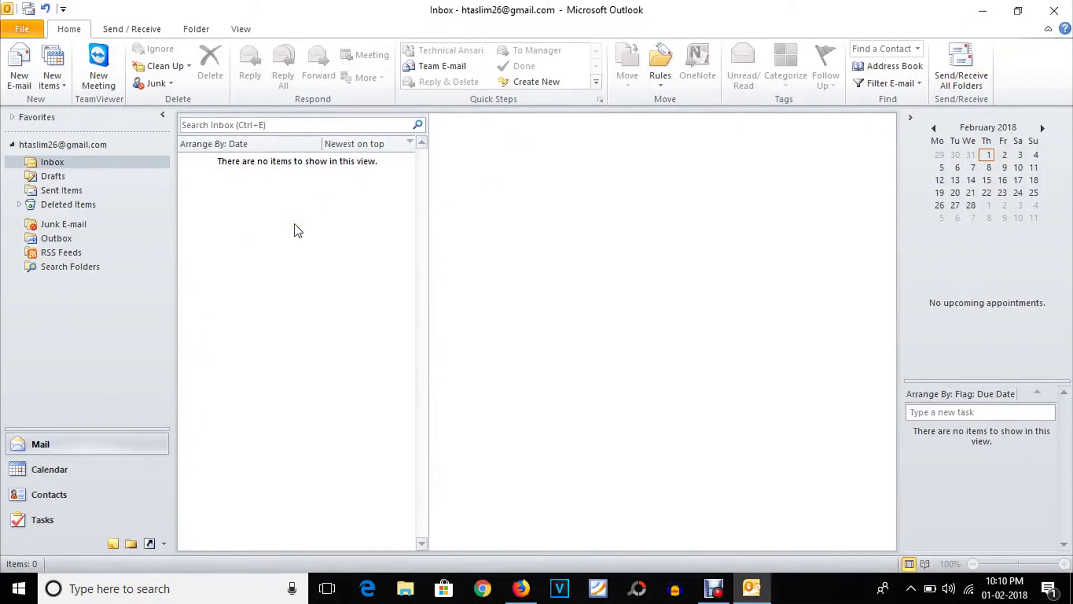
- Run Send/Receive All Folders in Outlook so the test message can arrive
click(351, 376)
click(447, 257)
click(387, 231)
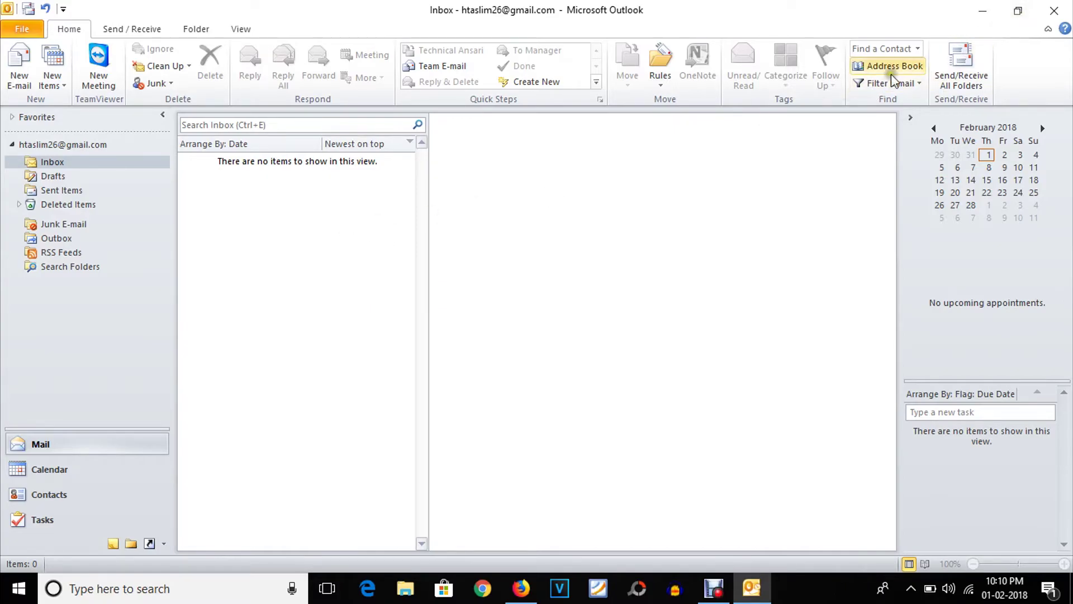
click(959, 66)
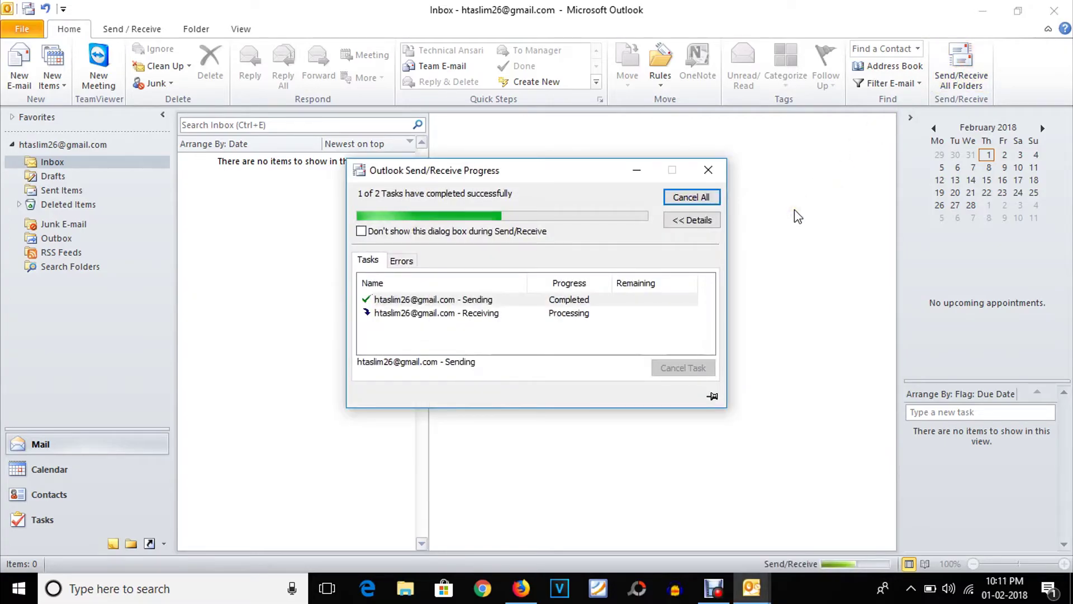